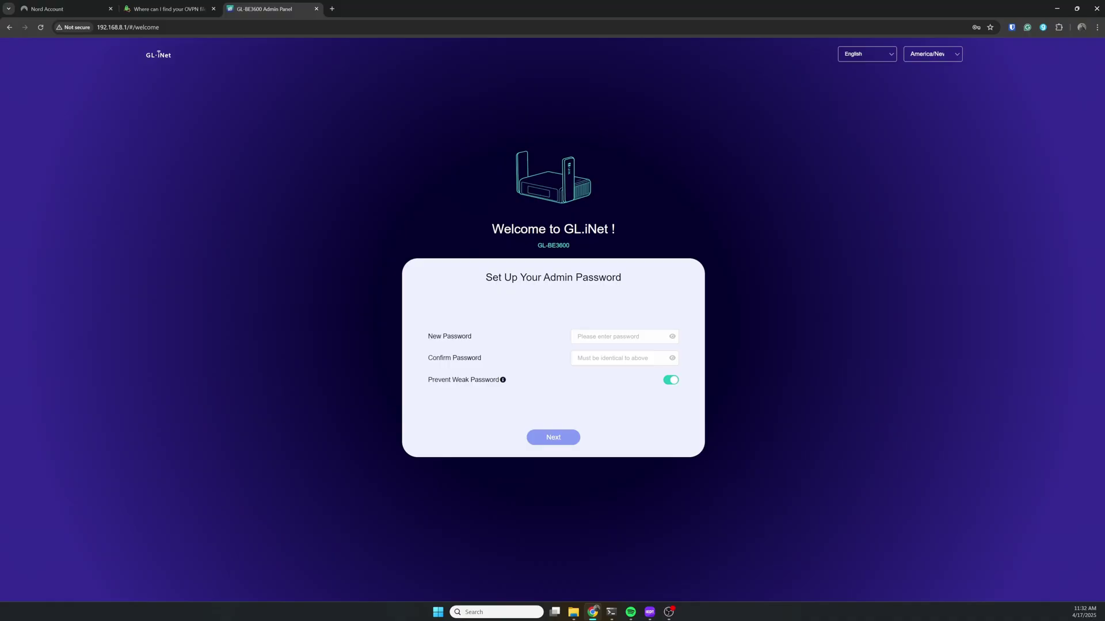
Set and confirm a new admin password, then rename the 2.4GHz and 5GHz networks to 'Like and Subscribe'.
key("Tab")
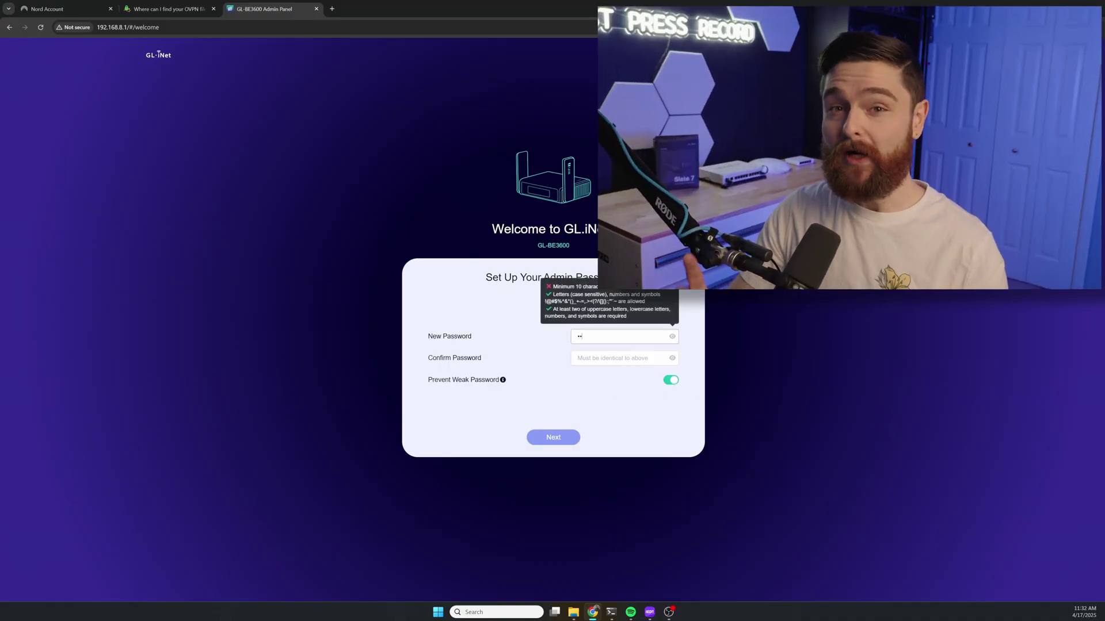
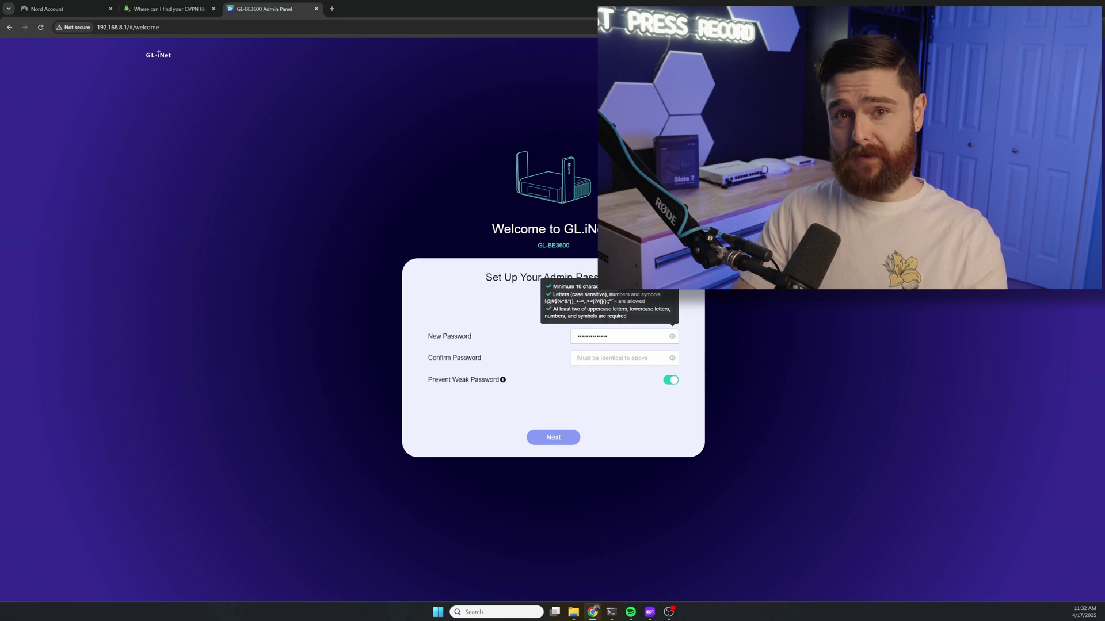
key("Tab")
left_click(542, 439)
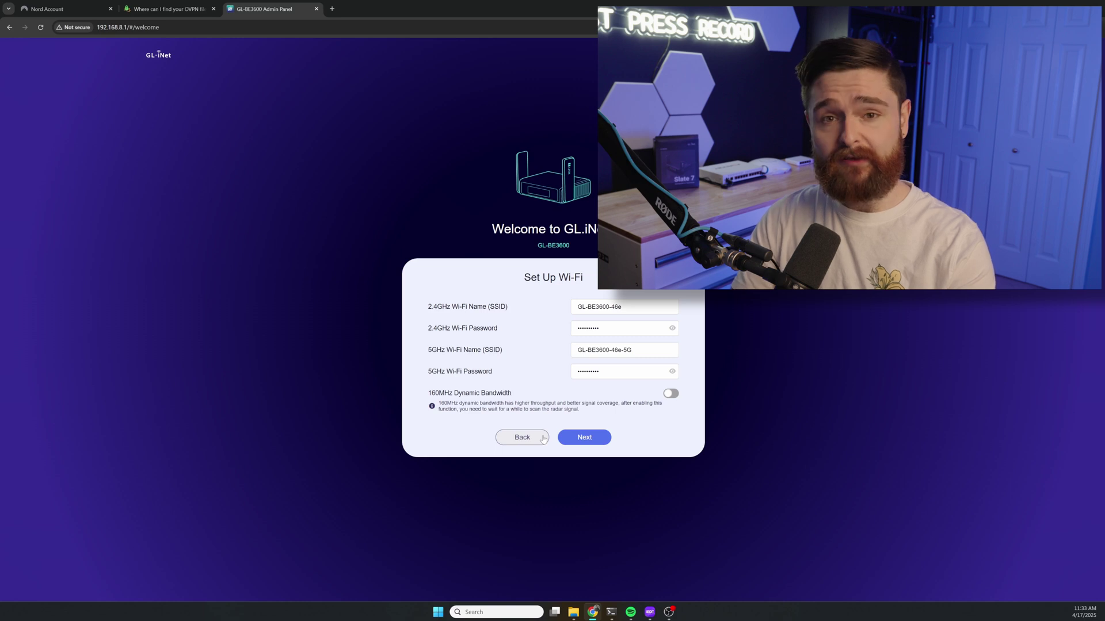
key("Tab")
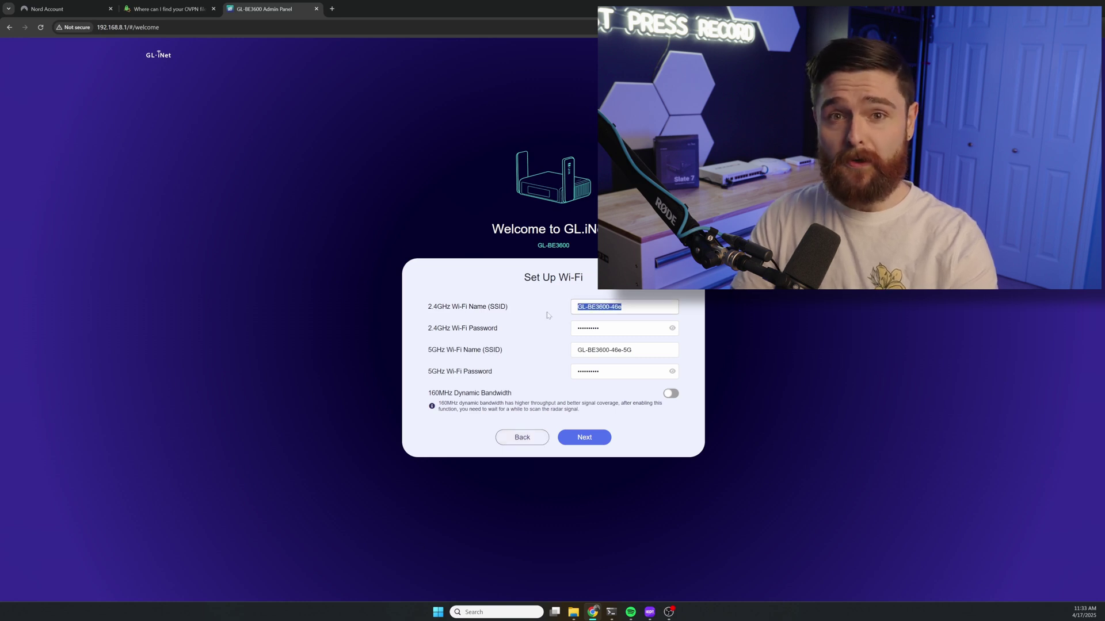
type("Like and Subsc")
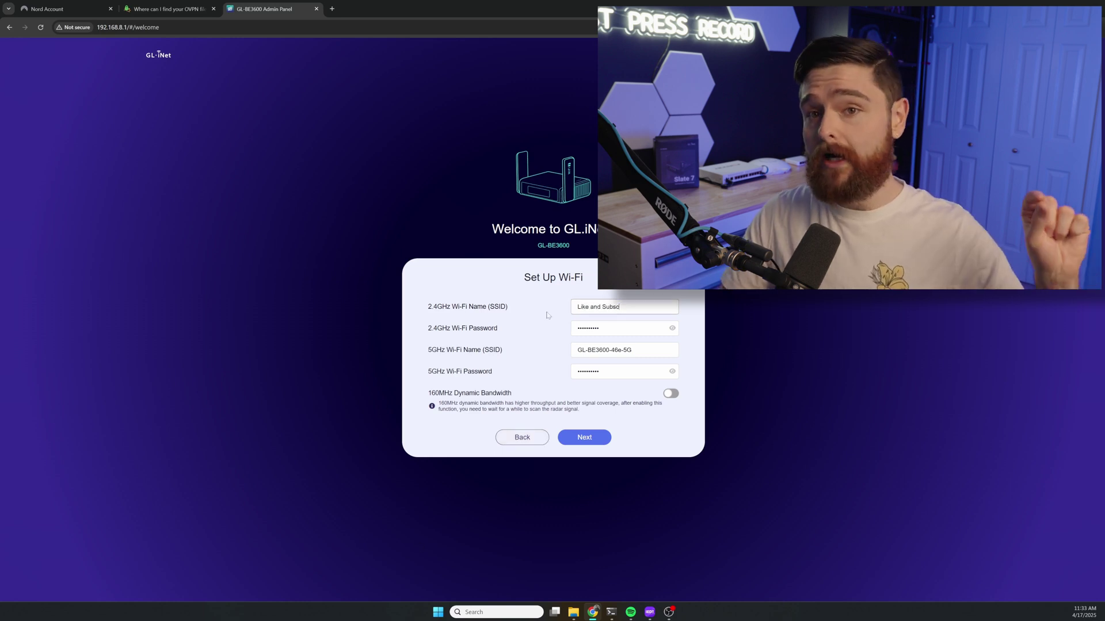
type("ribe")
key("Tab")
key("Tab")
type("Like and S")
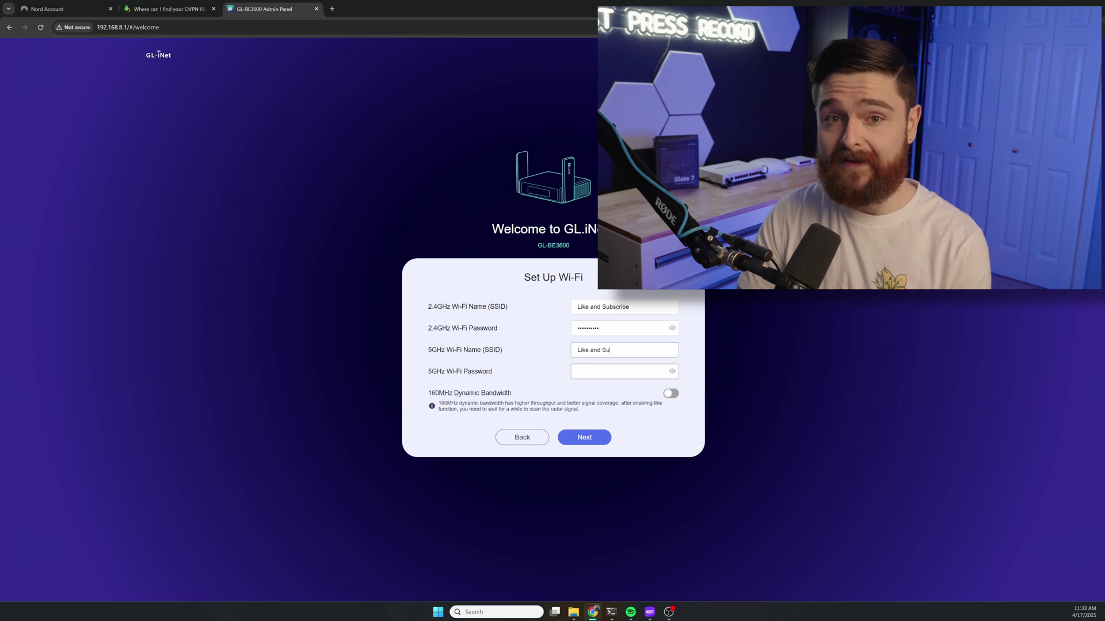
type("ubscribe ")
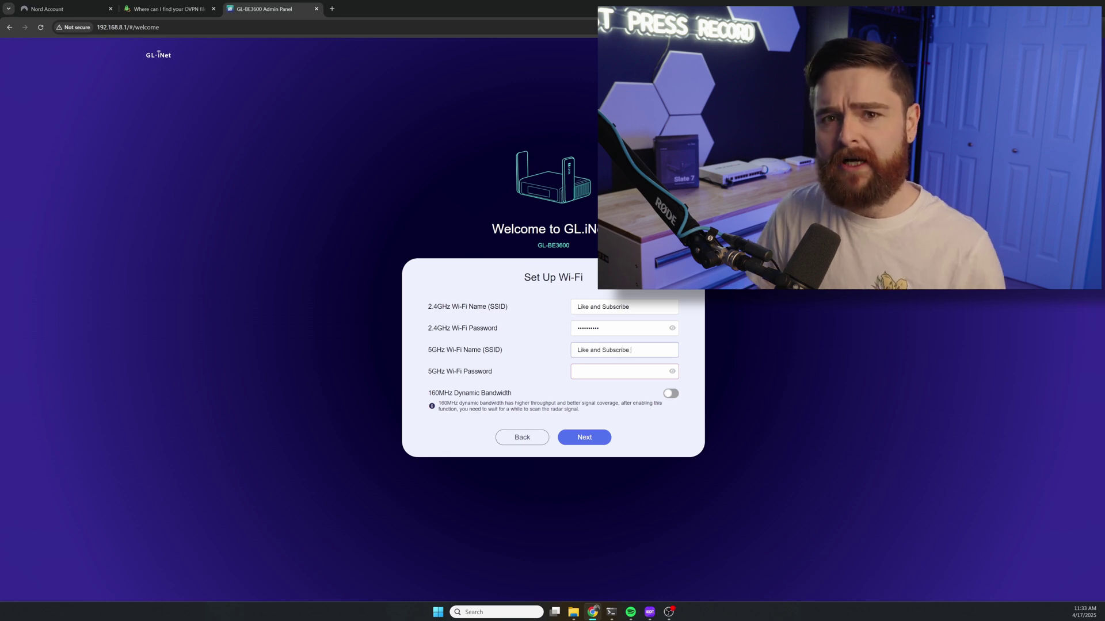
type("5")
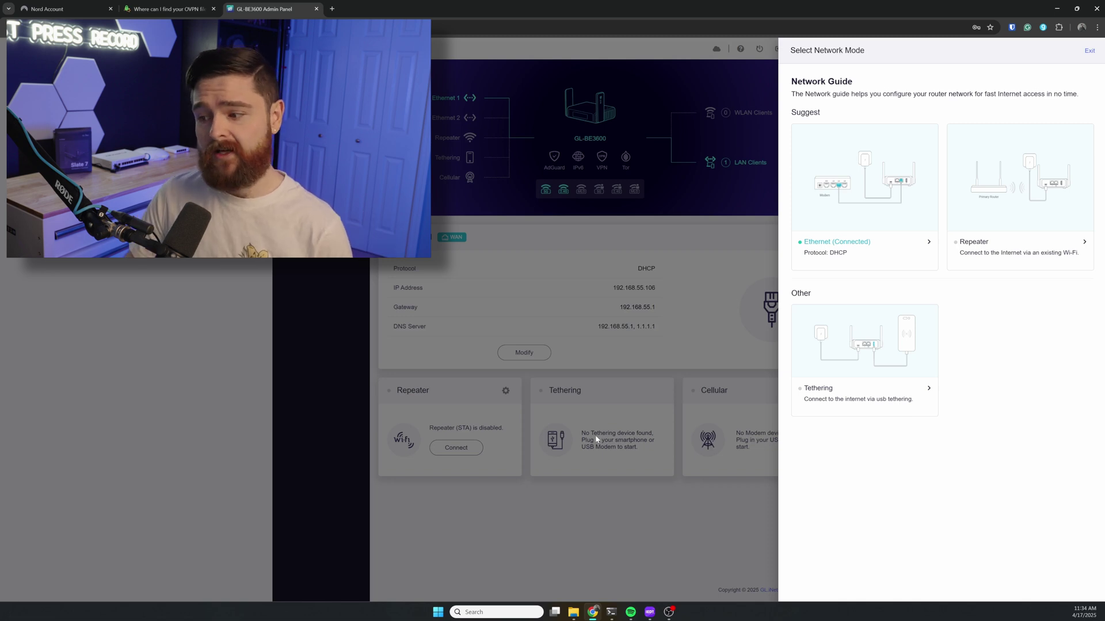
Open a new browser tab once the wizard shows Ethernet on DHCP.
left_click(333, 9)
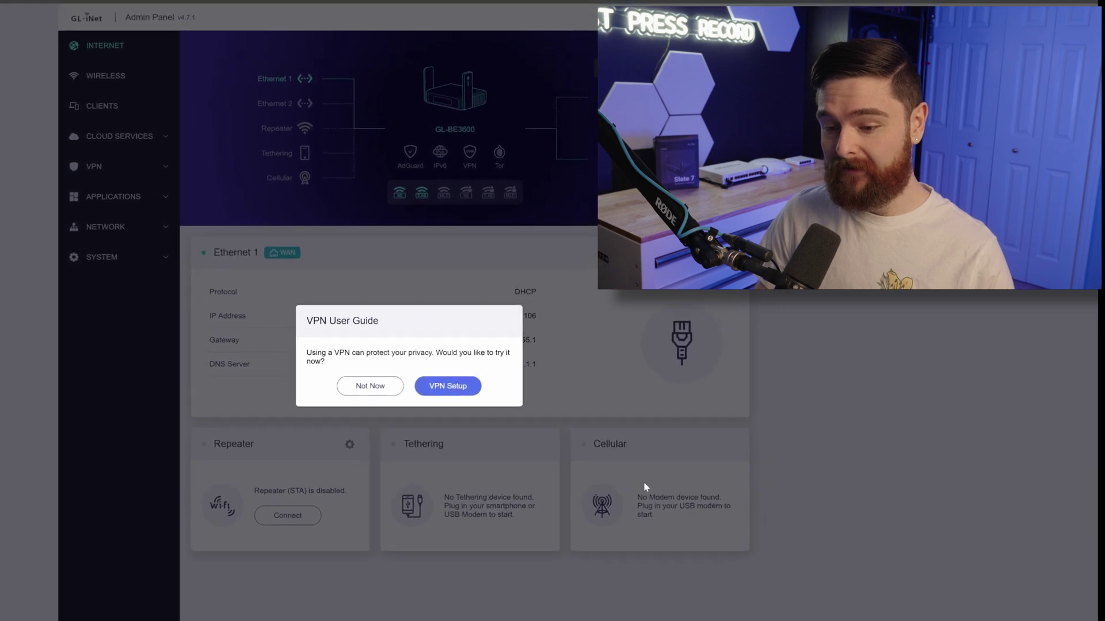
Dismiss the VPN suggestion, visit System > Upgrade, then pick NordVPN as OpenVPN provider.
left_click(522, 344)
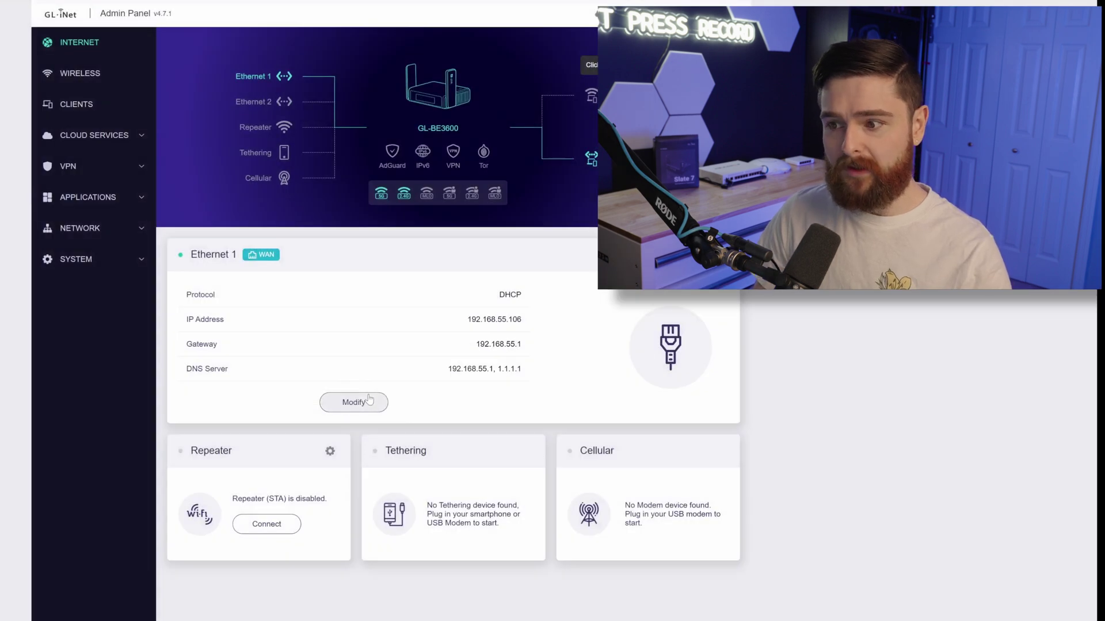
left_click(81, 261)
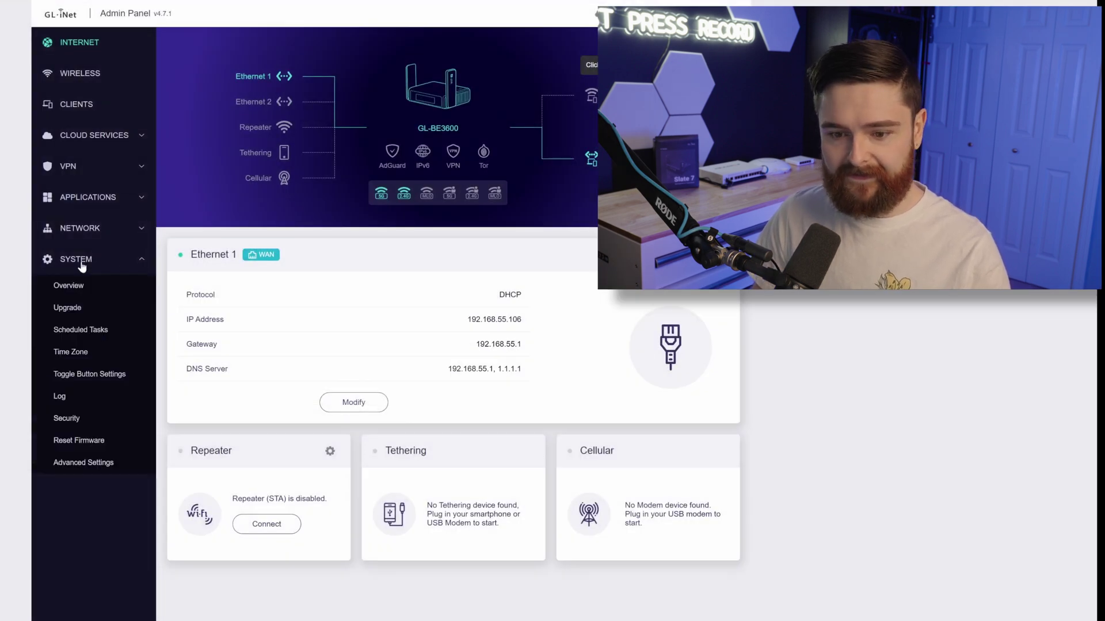
left_click(85, 308)
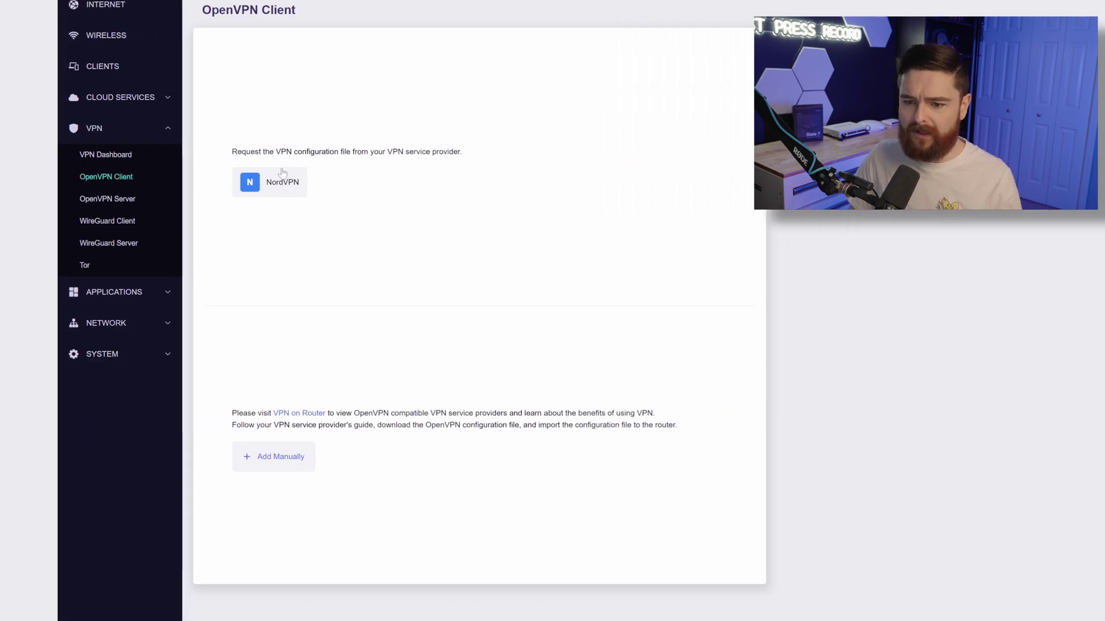
left_click(274, 184)
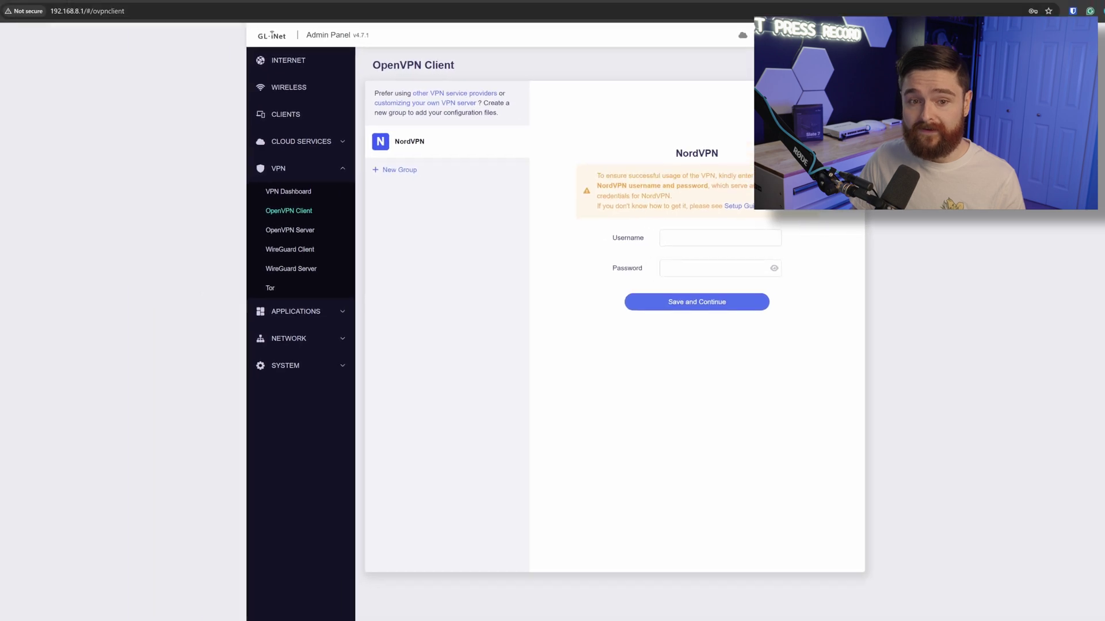
Switch to the Nord Account browser tab for the NordVPN service credentials.
left_click(79, 5)
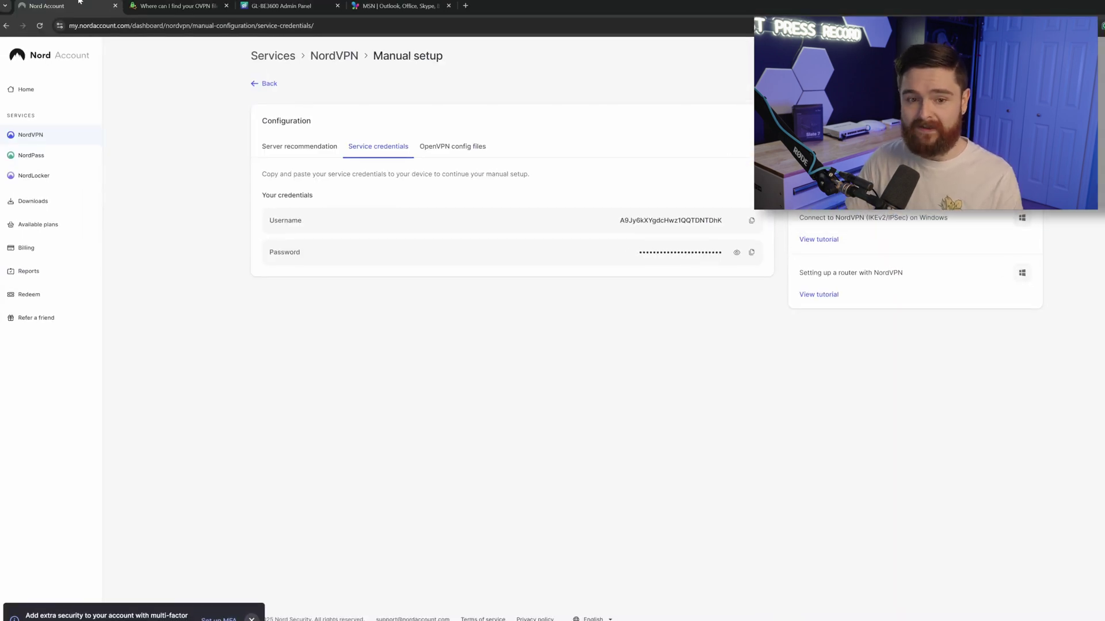
Get the NordVPN manual-setup service credentials and save them in the router's OpenVPN form.
left_click(54, 135)
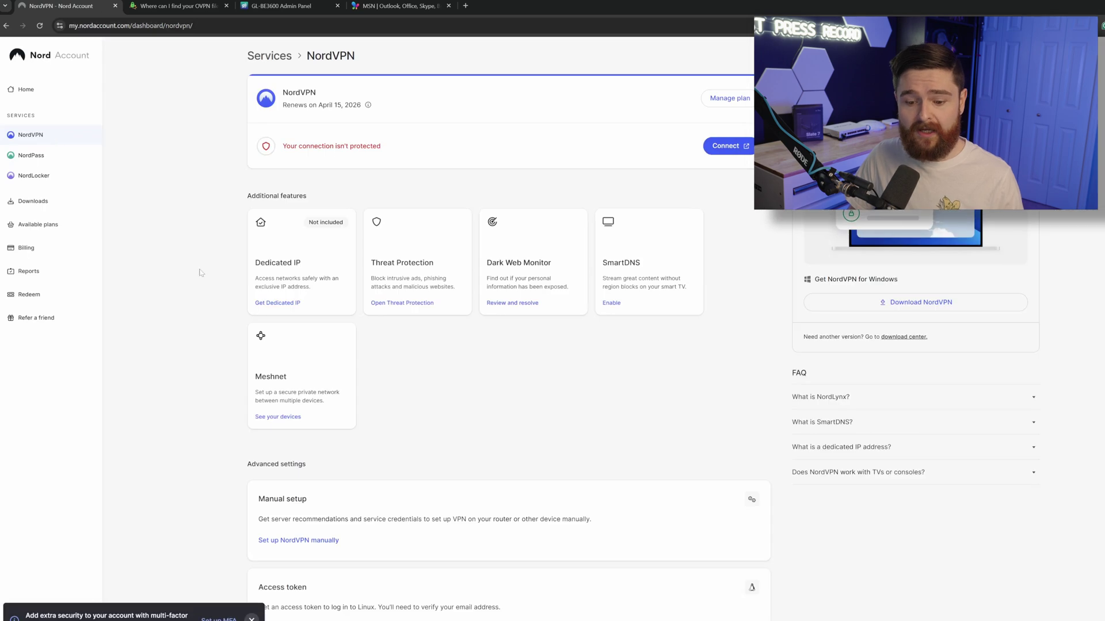
scroll(461, 445, "down", 2)
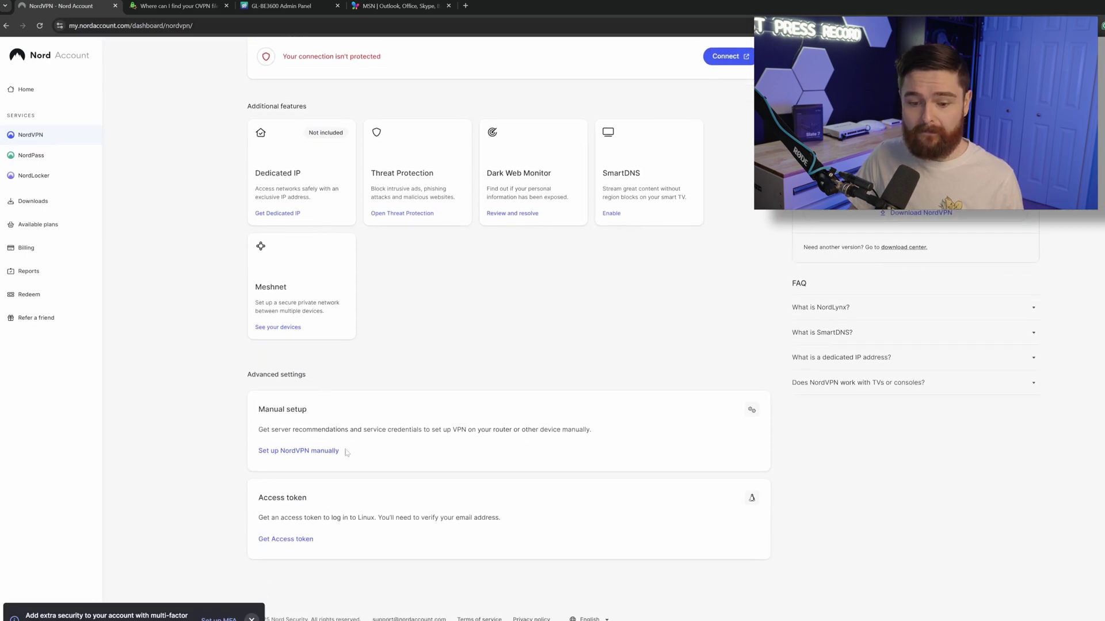
left_click(321, 455)
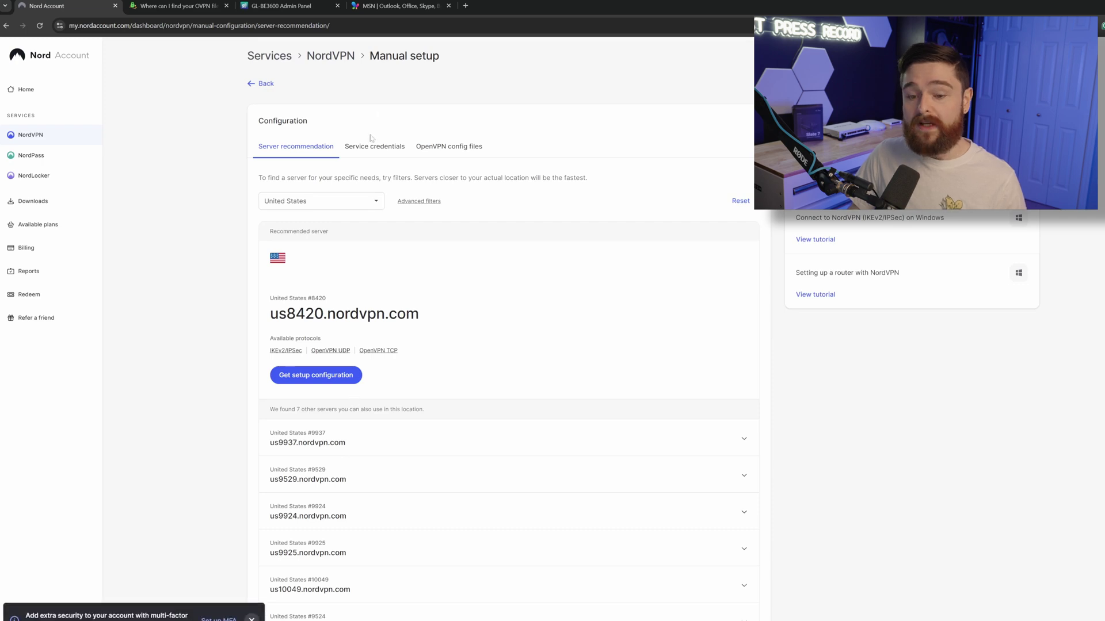
left_click(373, 148)
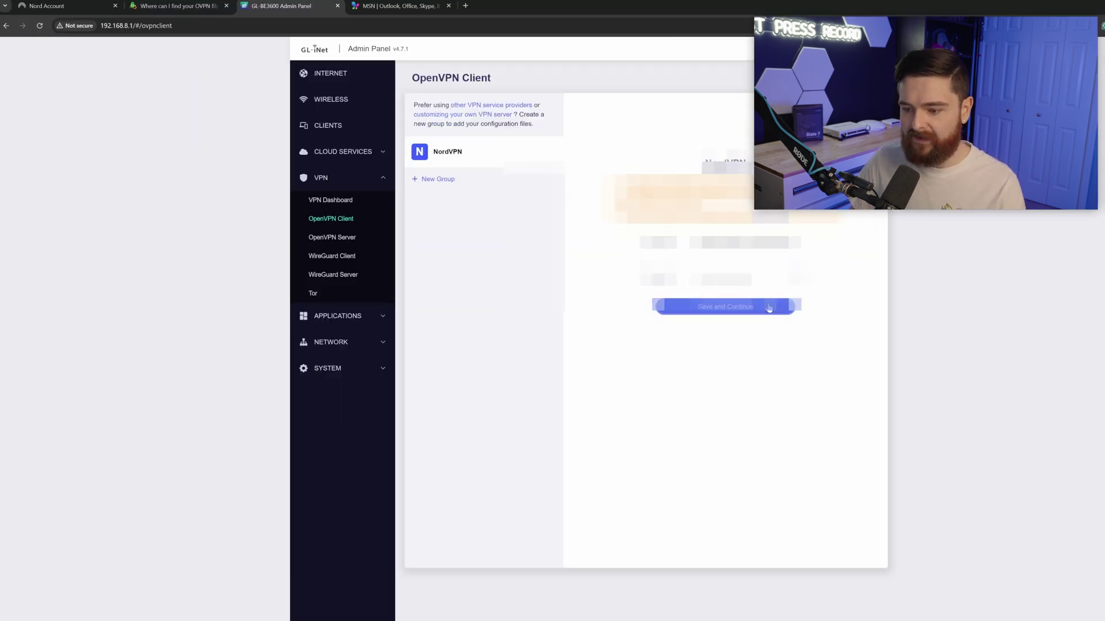
left_click(769, 306)
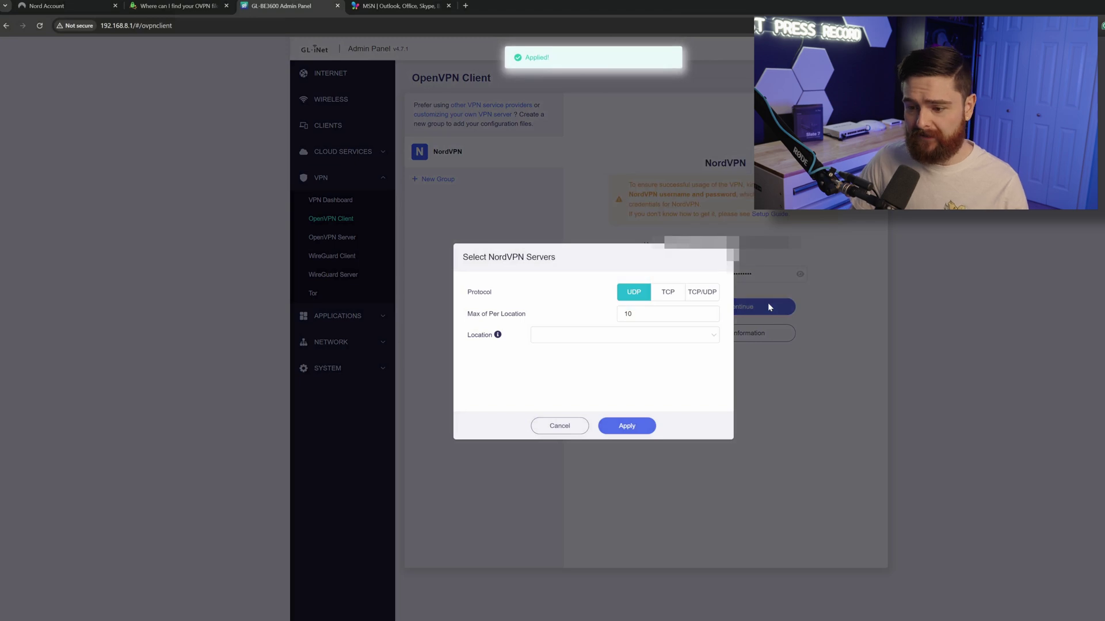
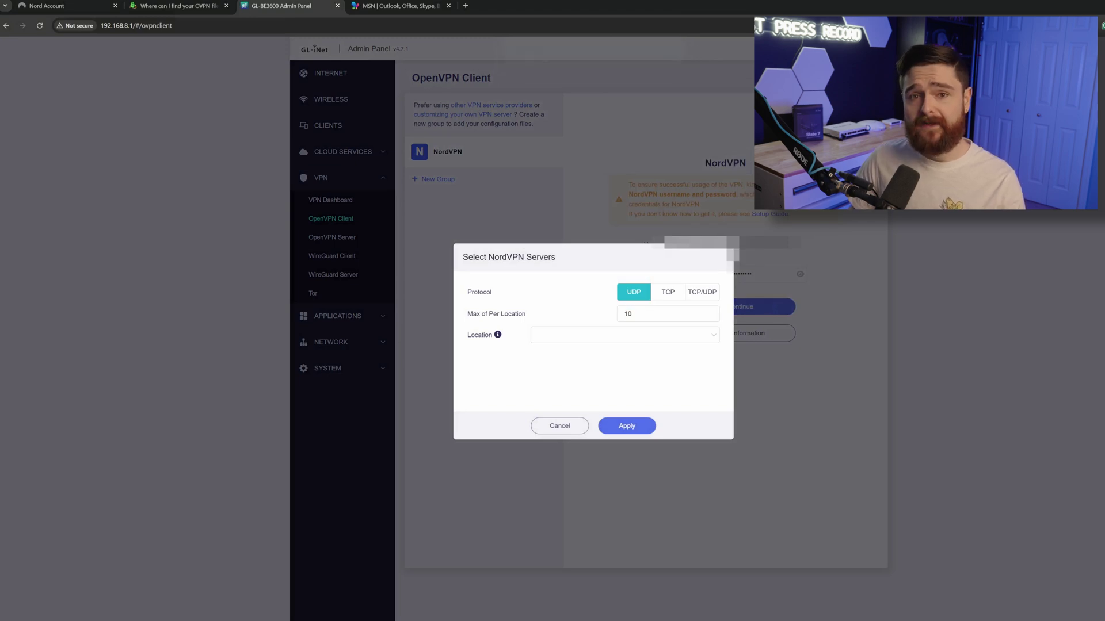
Add San Francisco and New York as NordVPN UDP locations, five servers each, and apply.
left_click(605, 334)
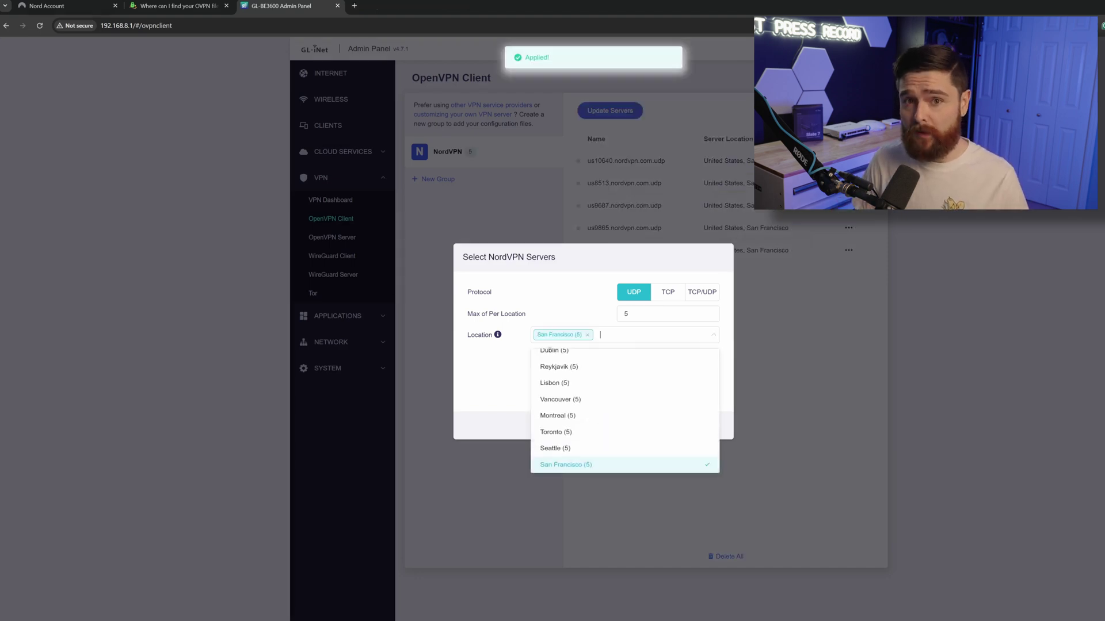
type("New Y")
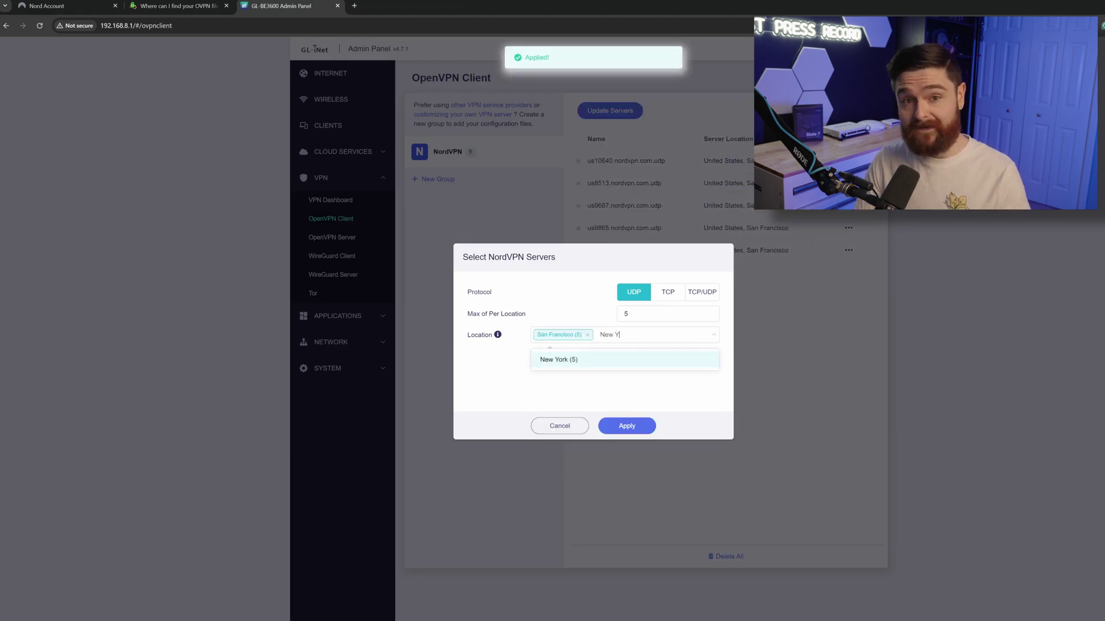
left_click(621, 358)
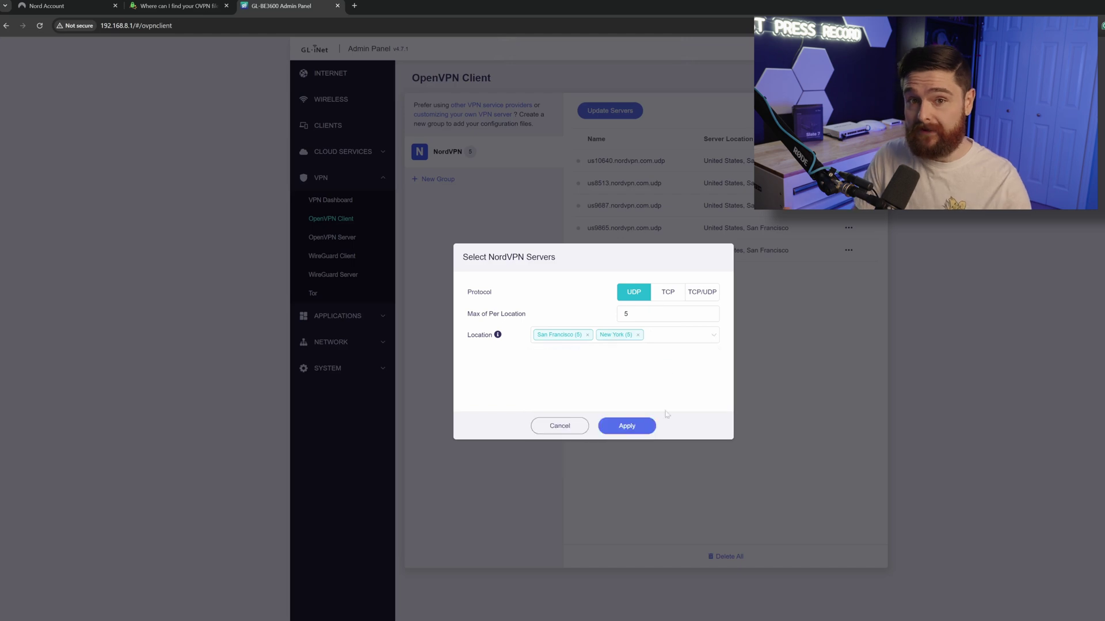
left_click(633, 425)
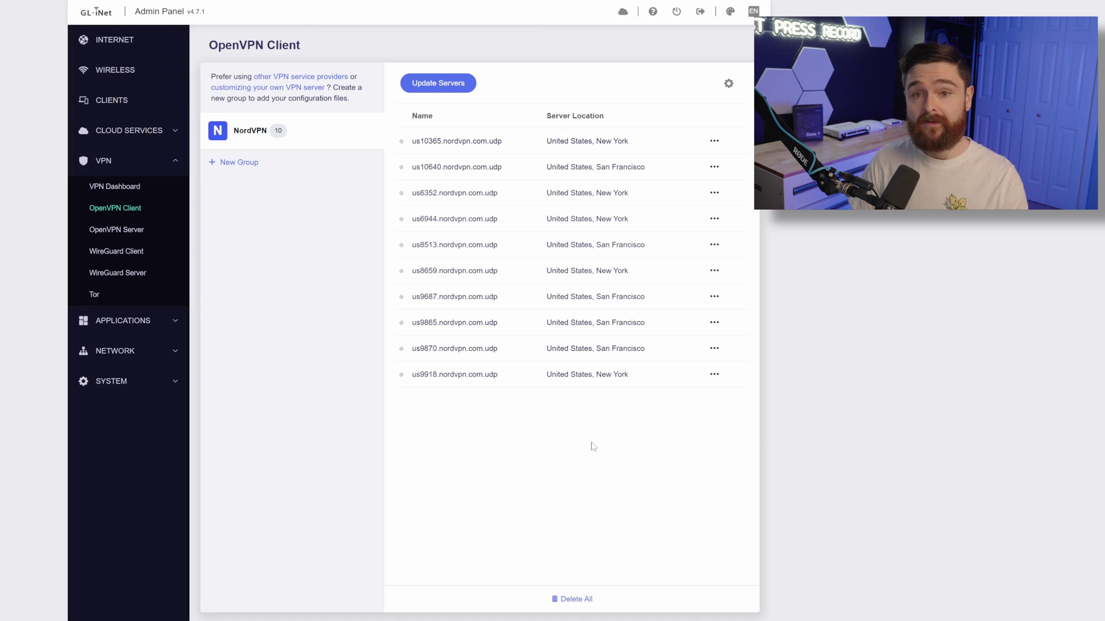
Review the Start and Delete options for the first NordVPN server.
left_click(712, 142)
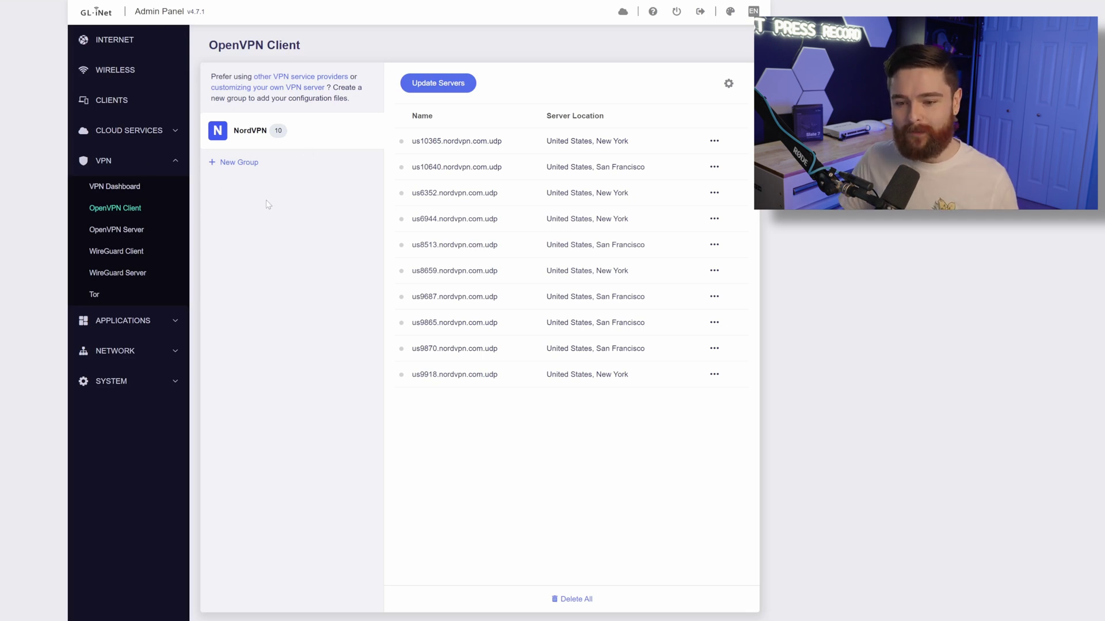
Create a new VPN client group and rename 'New Provider' to PIA.
left_click(246, 164)
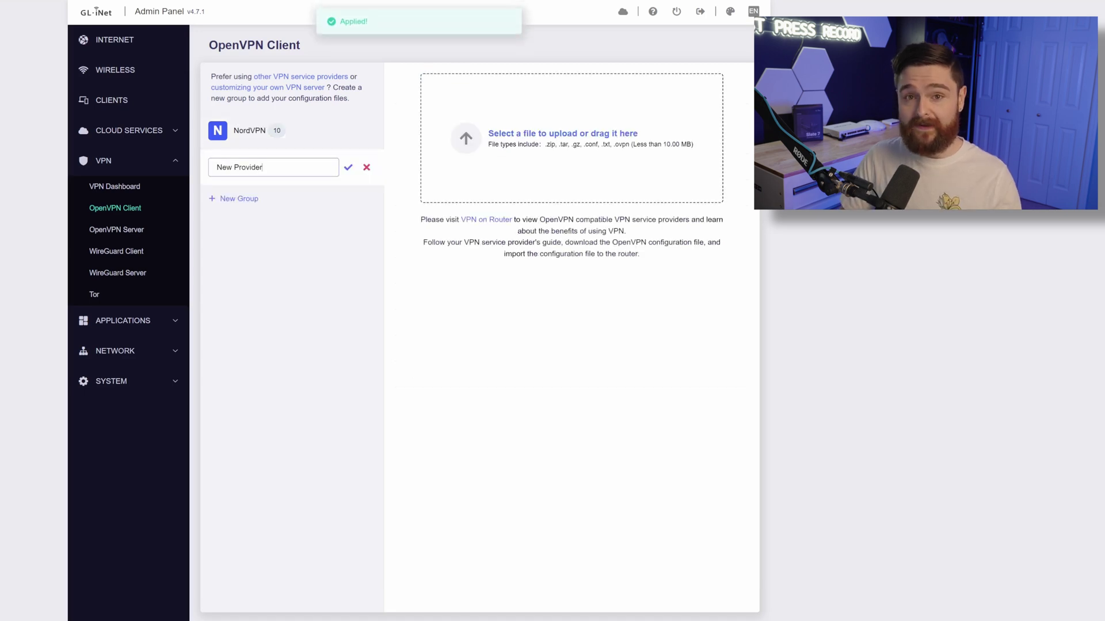
left_click_drag(263, 166, 226, 167)
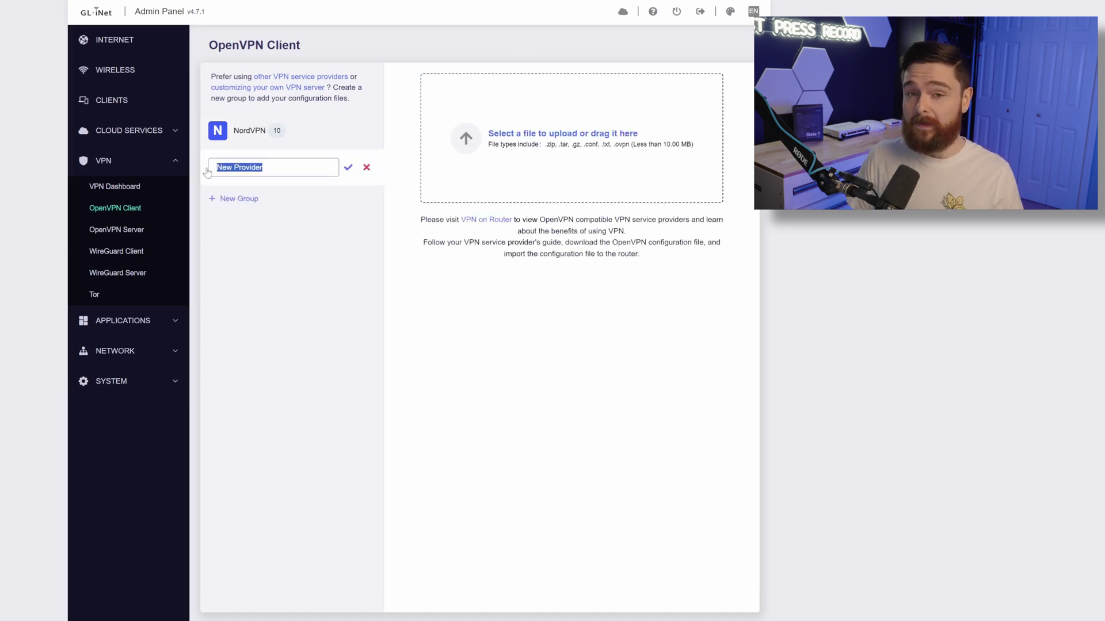
type("PIA")
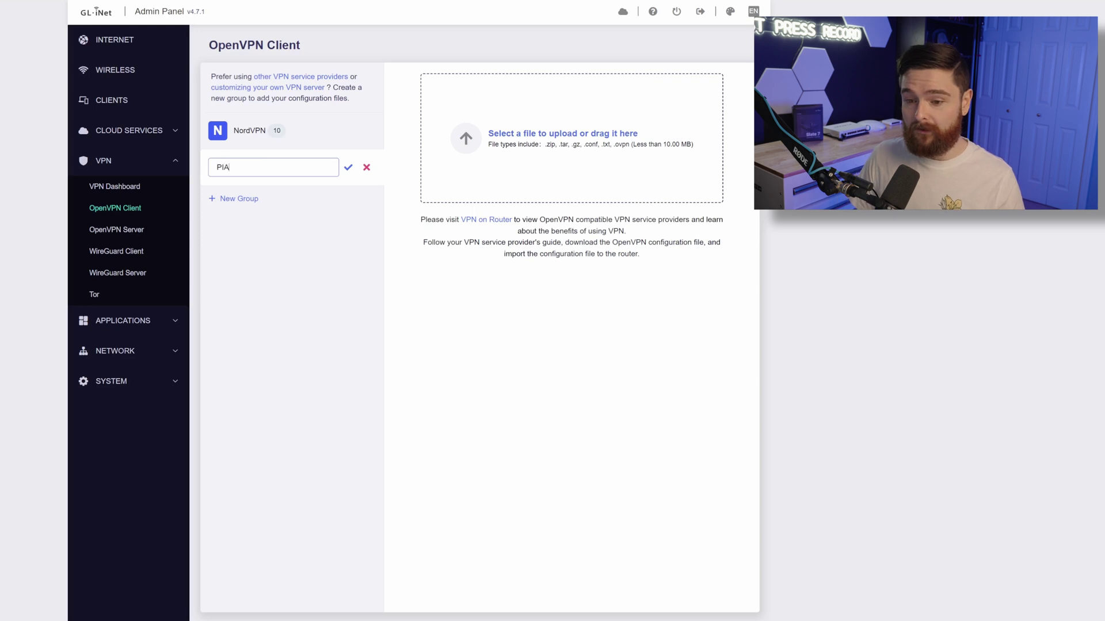
left_click(348, 167)
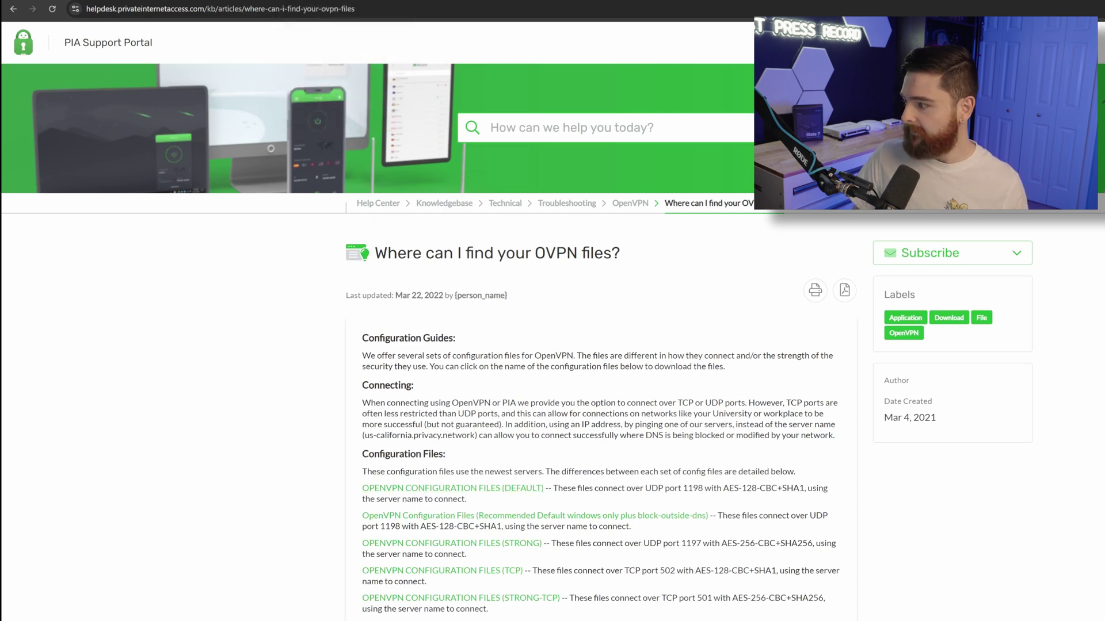
Bring up the extracted PIA openvpn config folder over the OVPN files article.
key("alt+Tab")
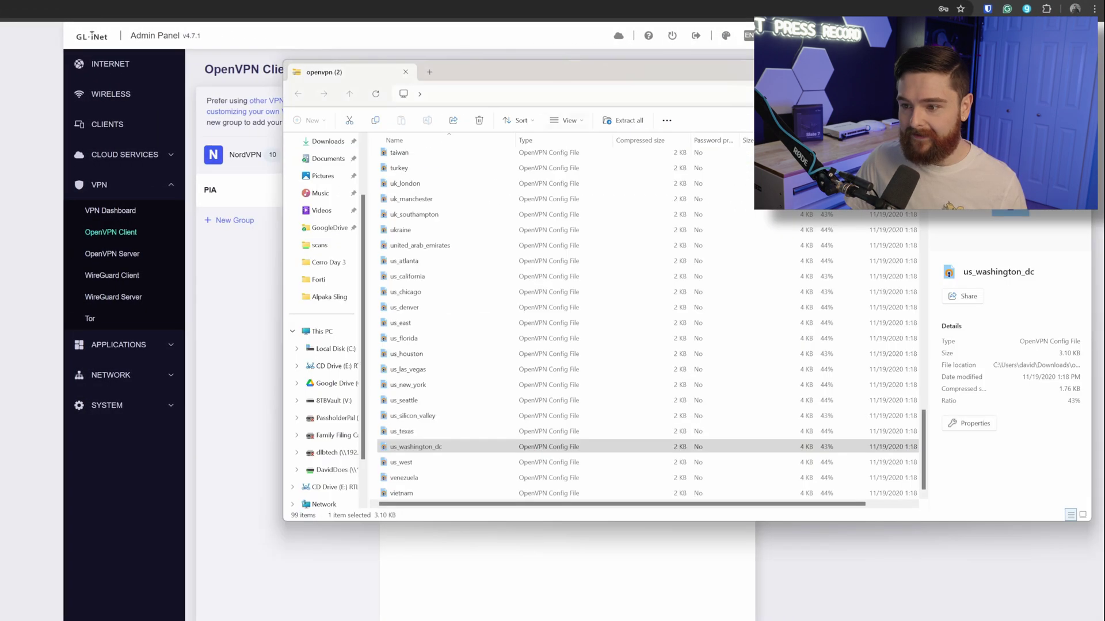
Upload the us_washington_dc config file into the PIA group.
left_click_drag(550, 74, 973, 40)
left_click_drag(844, 423, 578, 184)
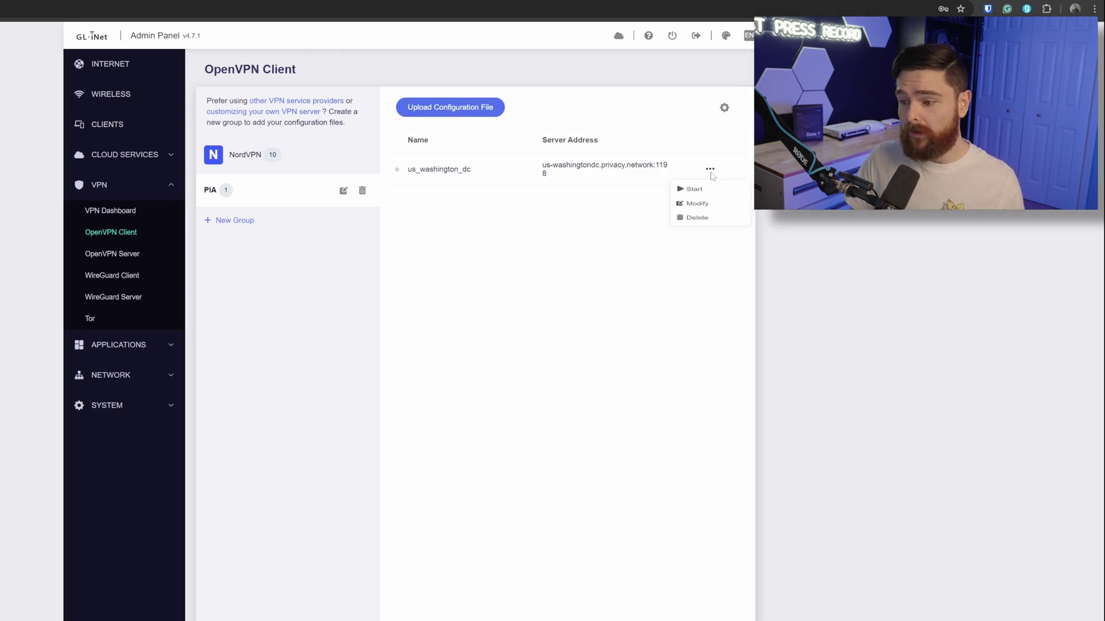
Start the PIA us_washington_dc VPN connection.
left_click(691, 190)
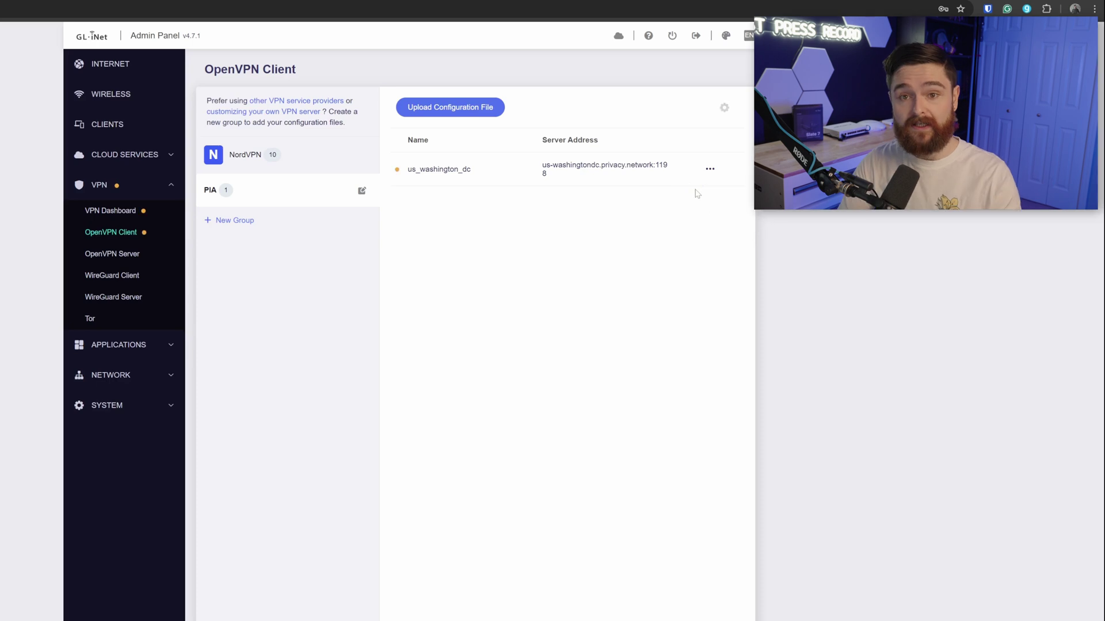